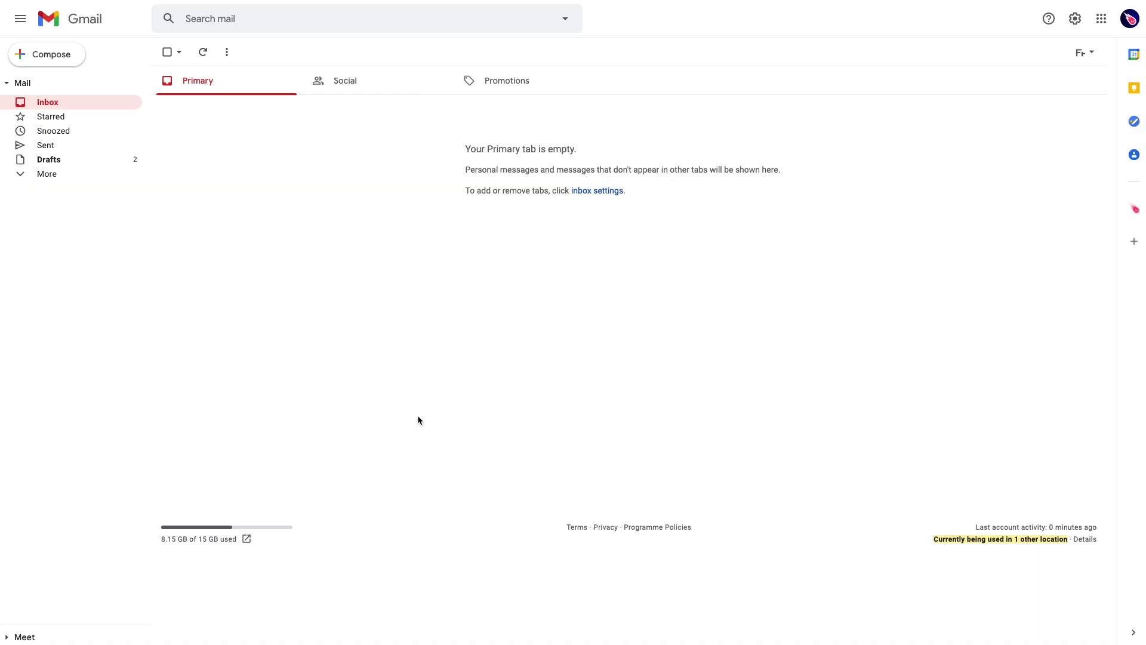
# Step: Open the Accounts and Import settings and highlight the Send mail as heading and main address
pyautogui.click(1075, 20)
pyautogui.click(1026, 84)
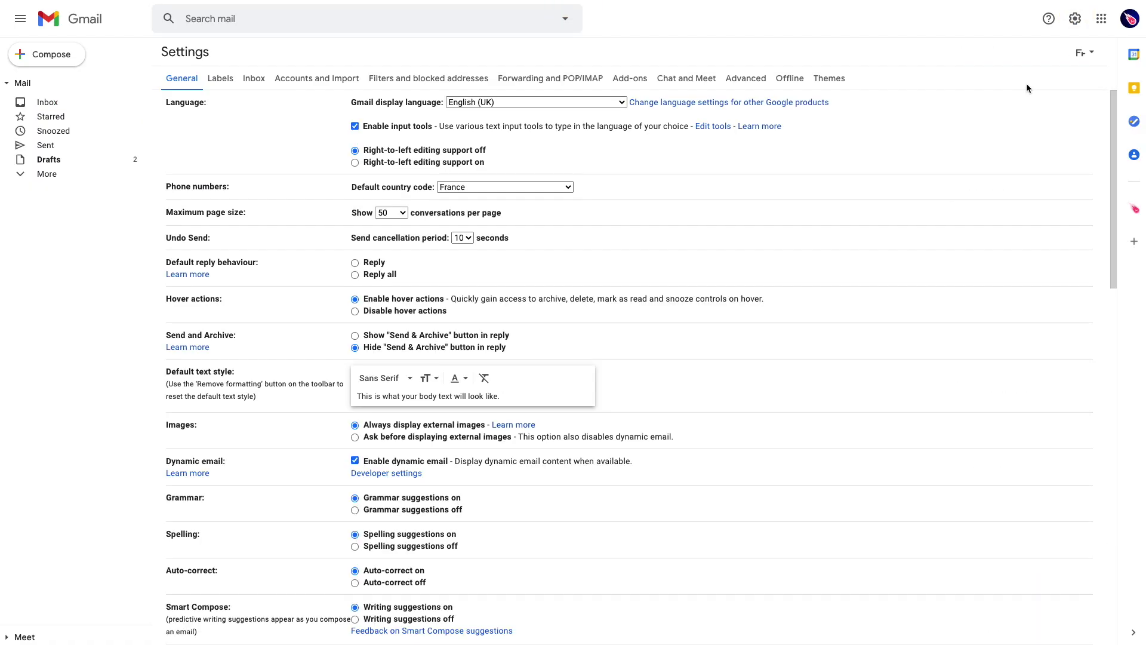
pyautogui.click(290, 80)
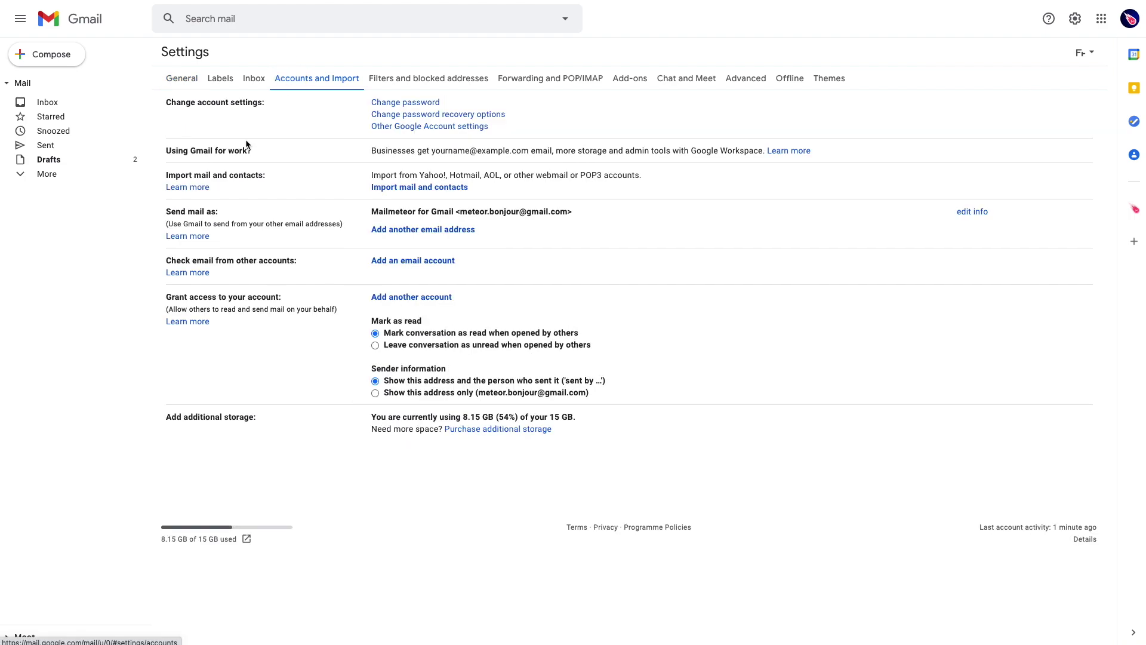
pyautogui.moveTo(165, 211); pyautogui.dragTo(238, 215)
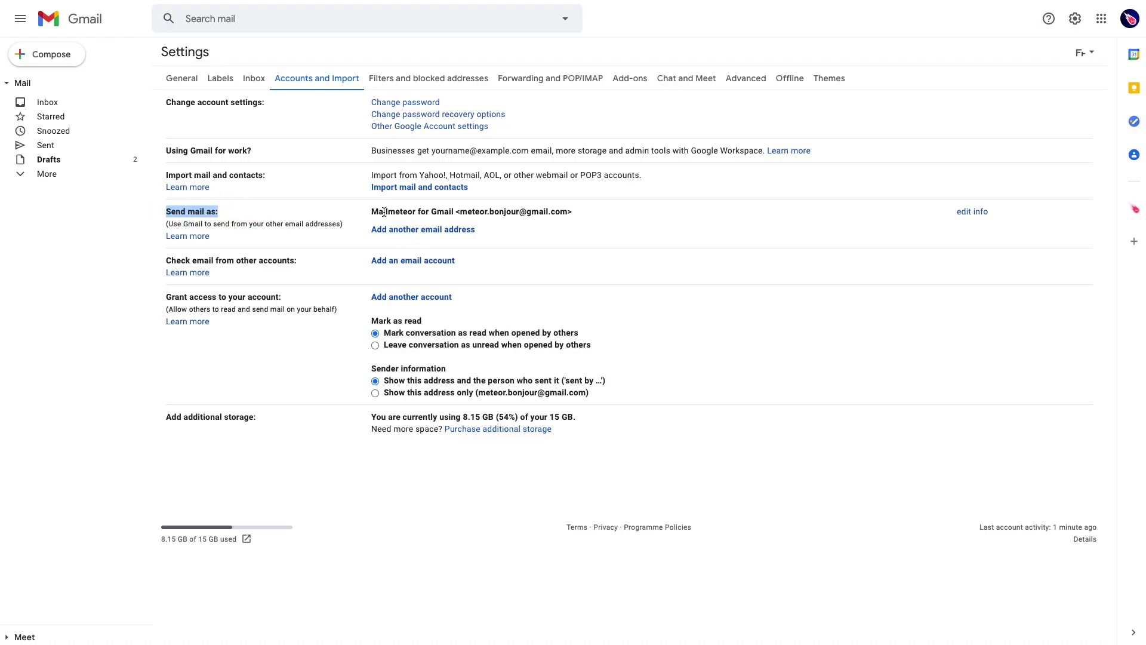
pyautogui.moveTo(377, 212); pyautogui.dragTo(580, 213)
pyautogui.click(579, 214)
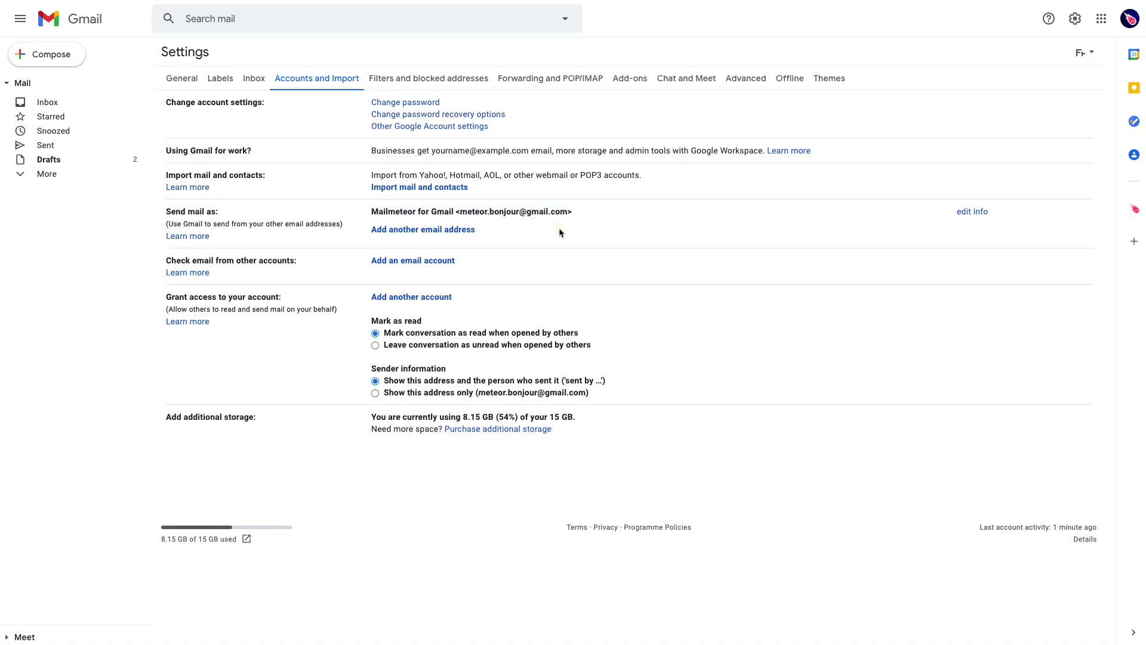
# Step: Open the add-address popup and replace the sender name with the alias's name
pyautogui.click(390, 233)
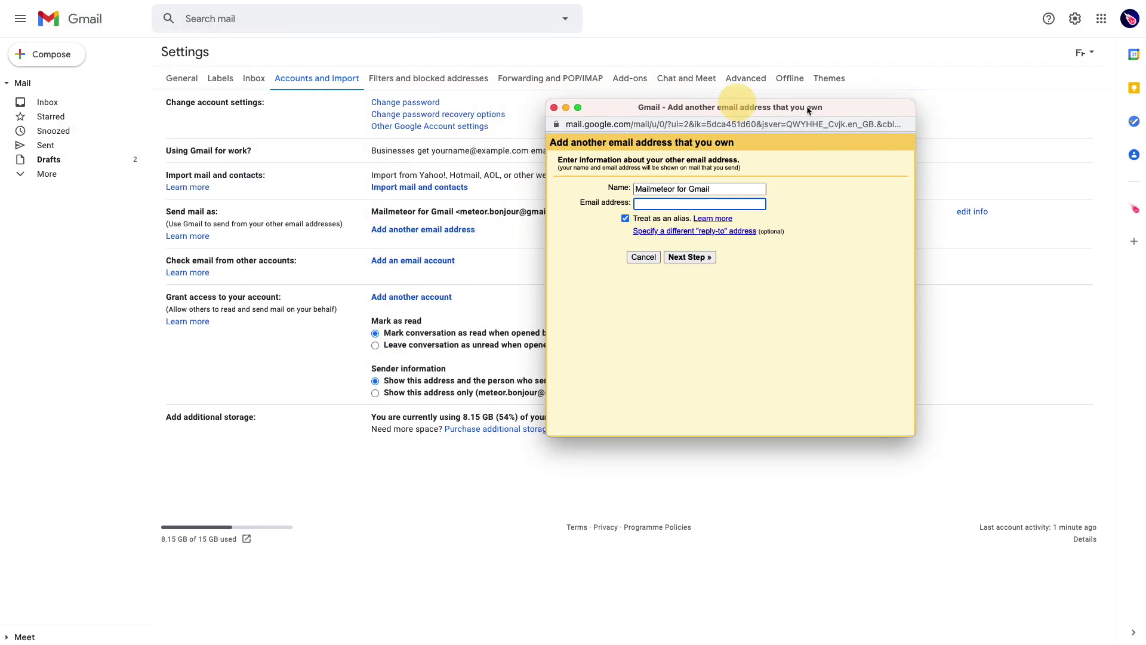
pyautogui.moveTo(806, 105); pyautogui.dragTo(906, 149)
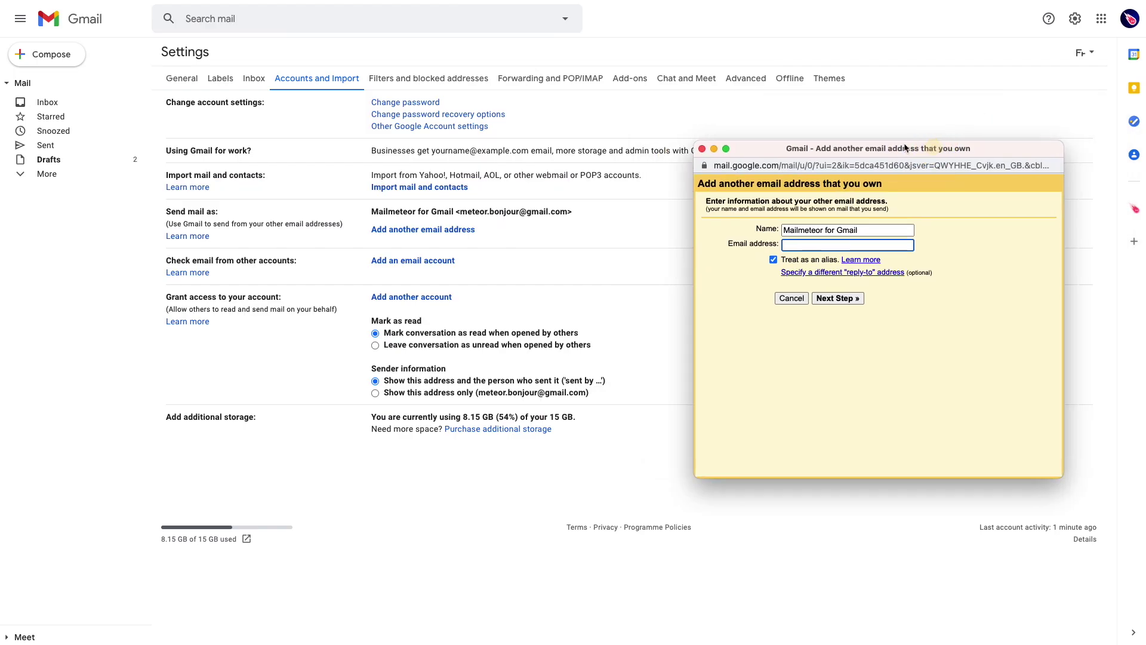
pyautogui.click(811, 231)
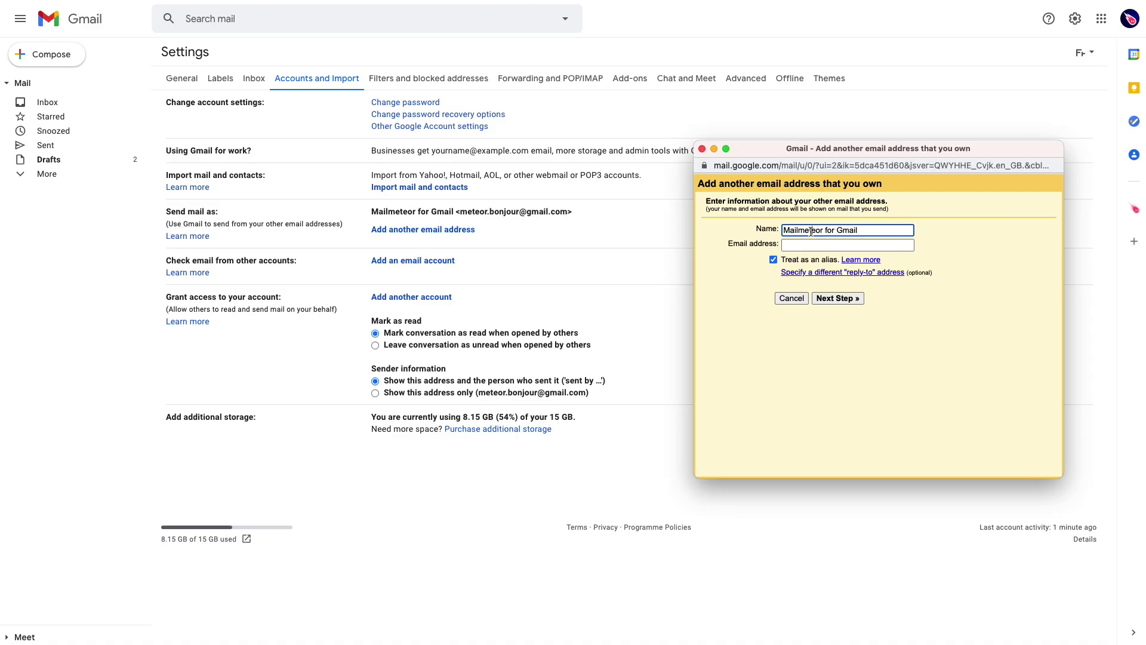
pyautogui.tripleClick(810, 232)
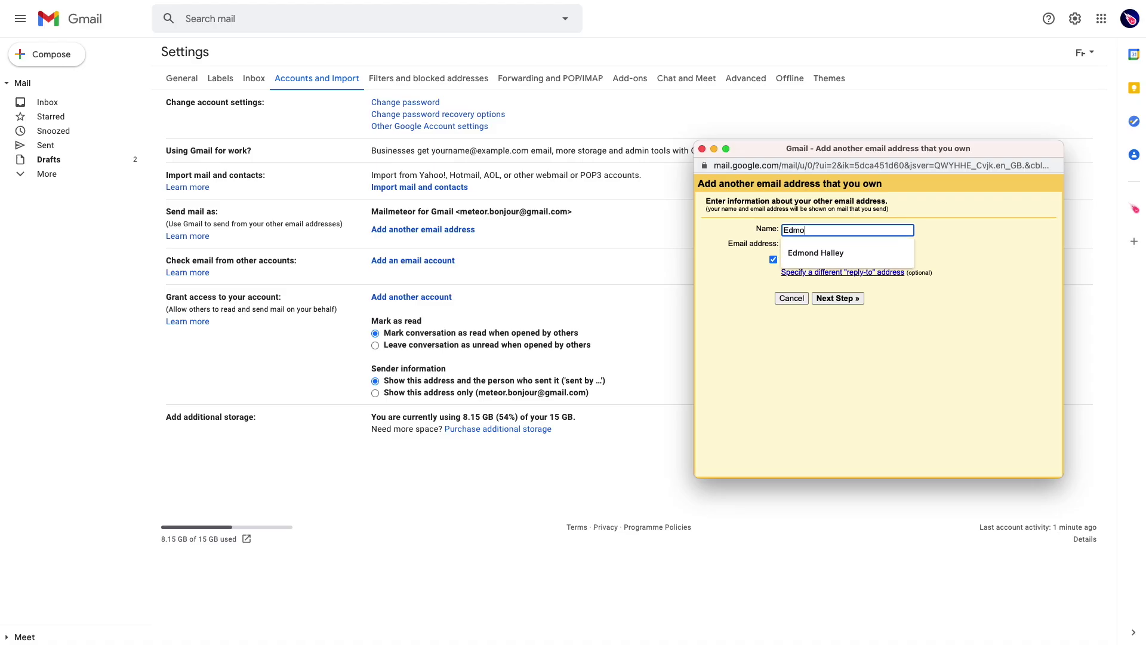
pyautogui.press('Tab')
# Step: Fill in the alias email address from the autocomplete suggestions, keeping Treat as an alias ticked
pyautogui.write('meteor')
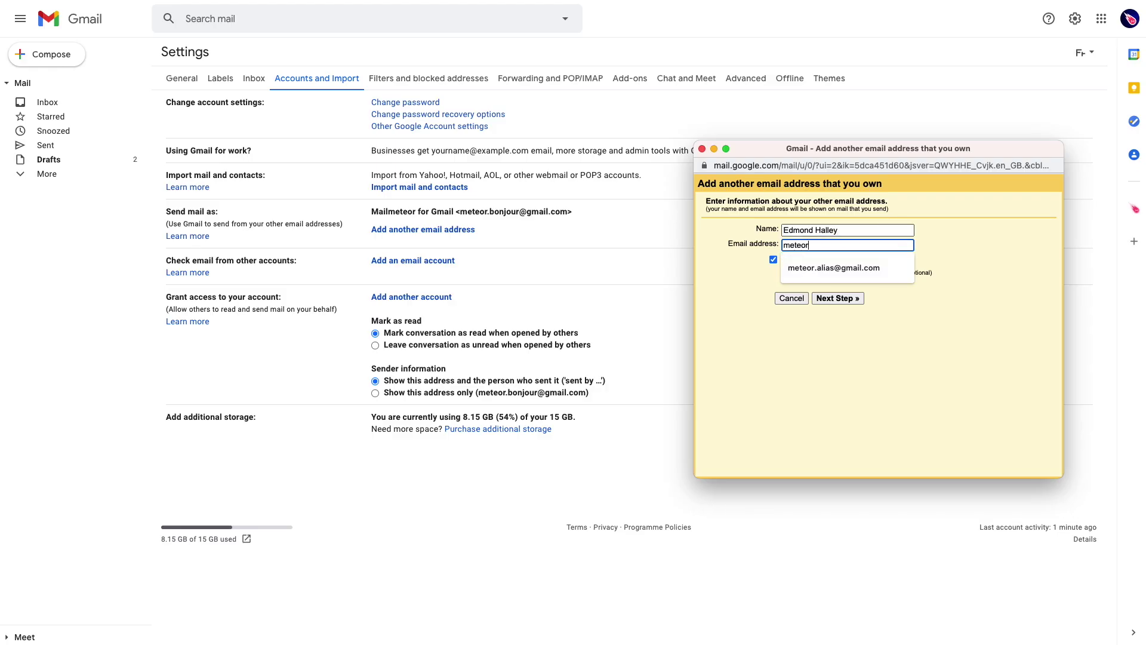
pyautogui.press('Down')
pyautogui.press('Return')
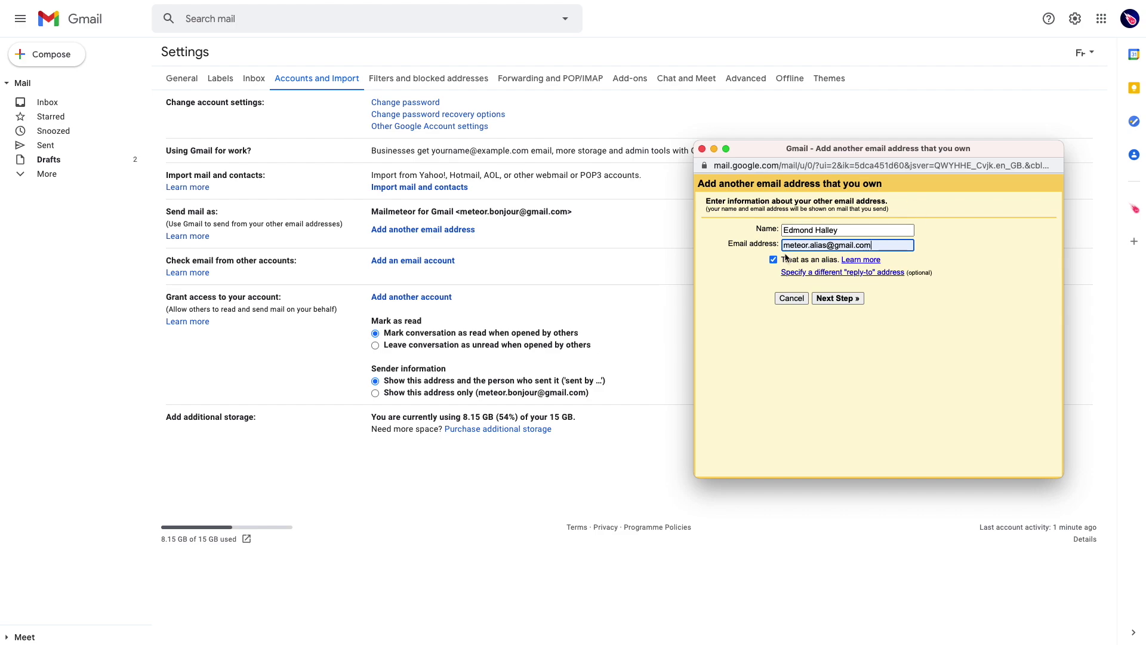
pyautogui.click(851, 230)
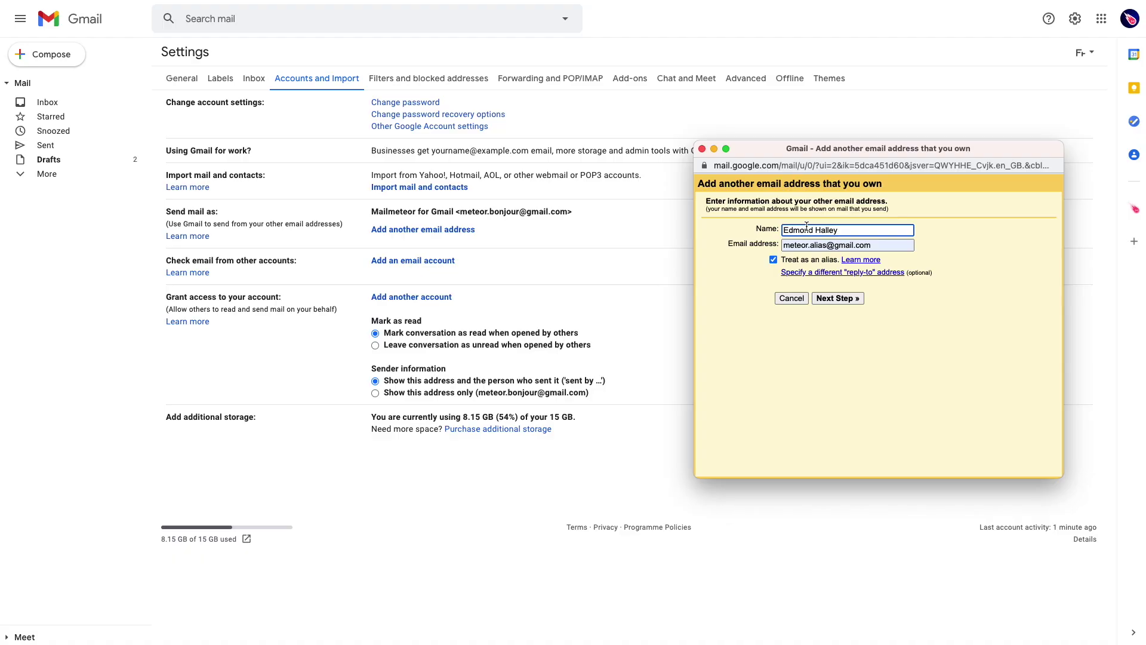
pyautogui.press('Tab')
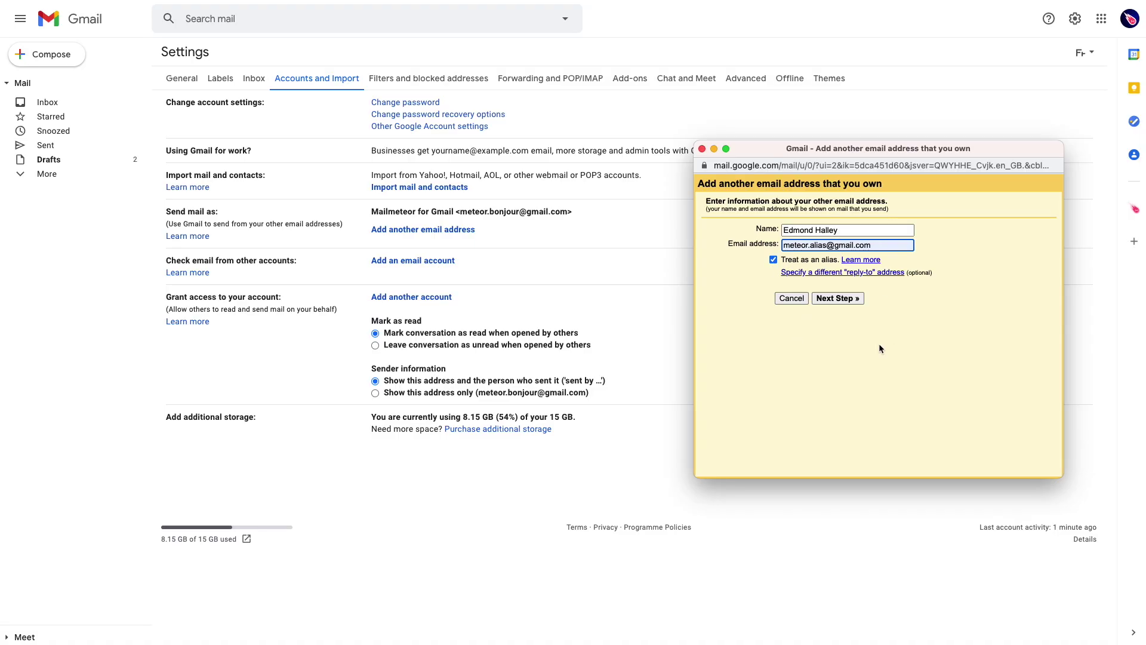
# Step: Send the verification code to the alias address and close the add-address window
pyautogui.click(838, 303)
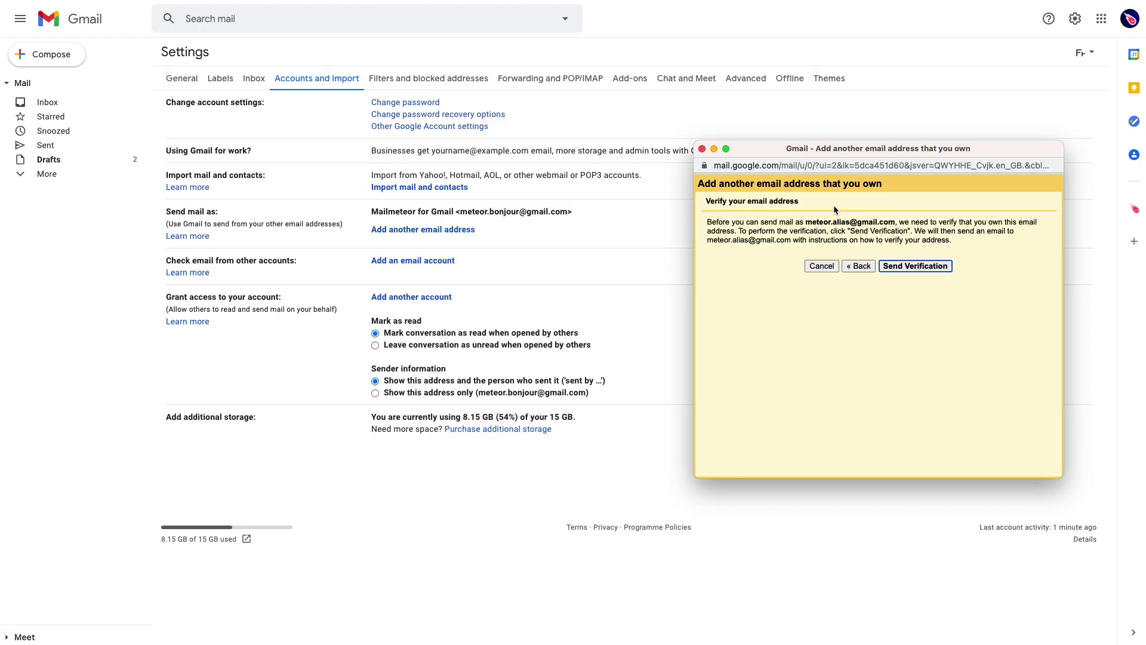
pyautogui.click(917, 267)
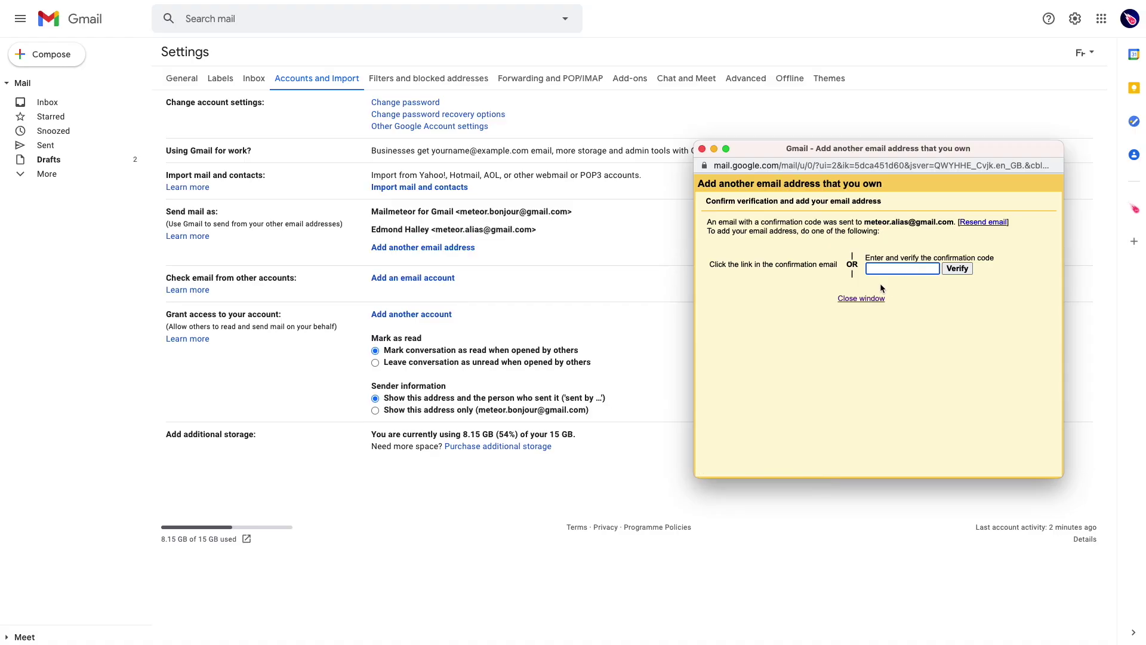
pyautogui.click(857, 300)
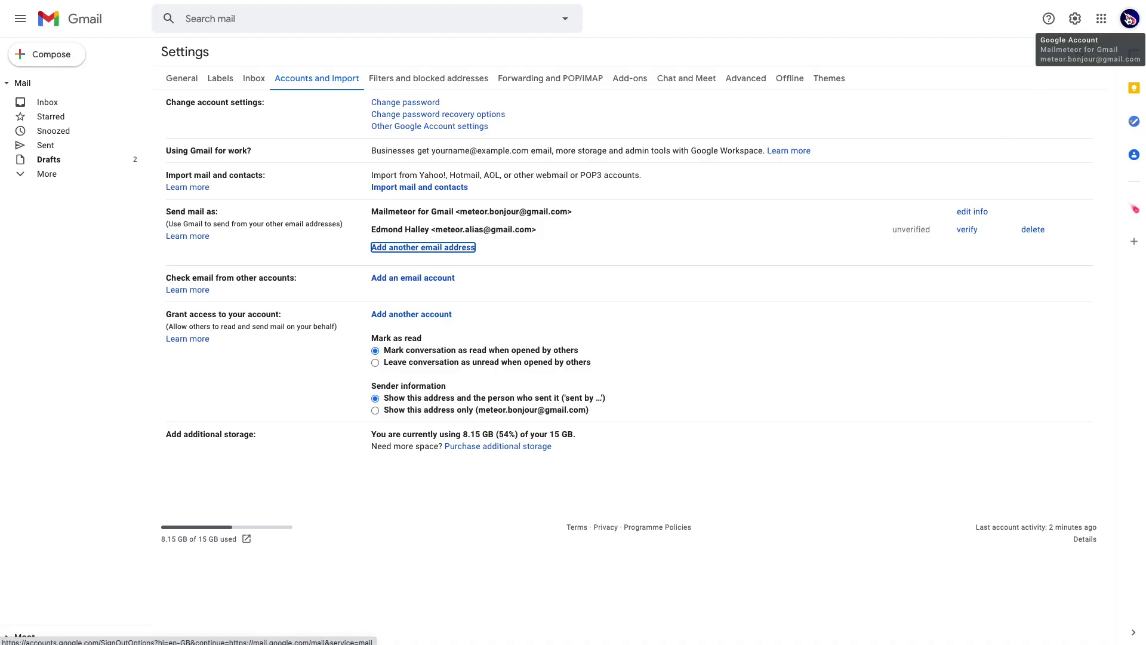
pyautogui.click(1128, 20)
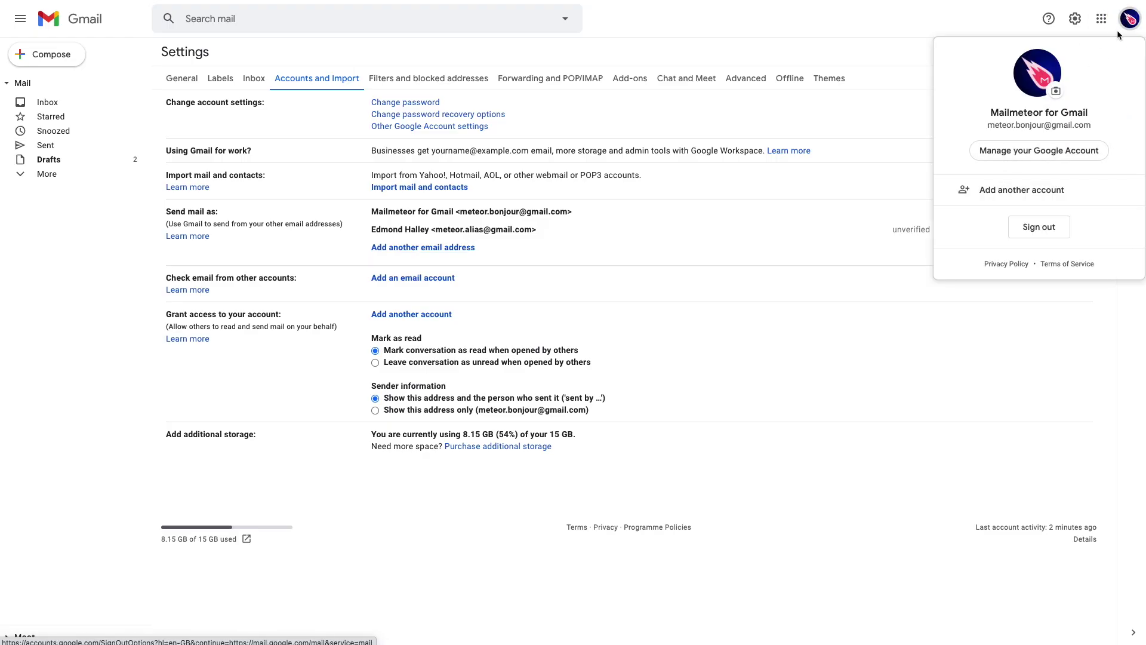
# Step: Sign in as another account using the alias address and its password
pyautogui.click(1001, 191)
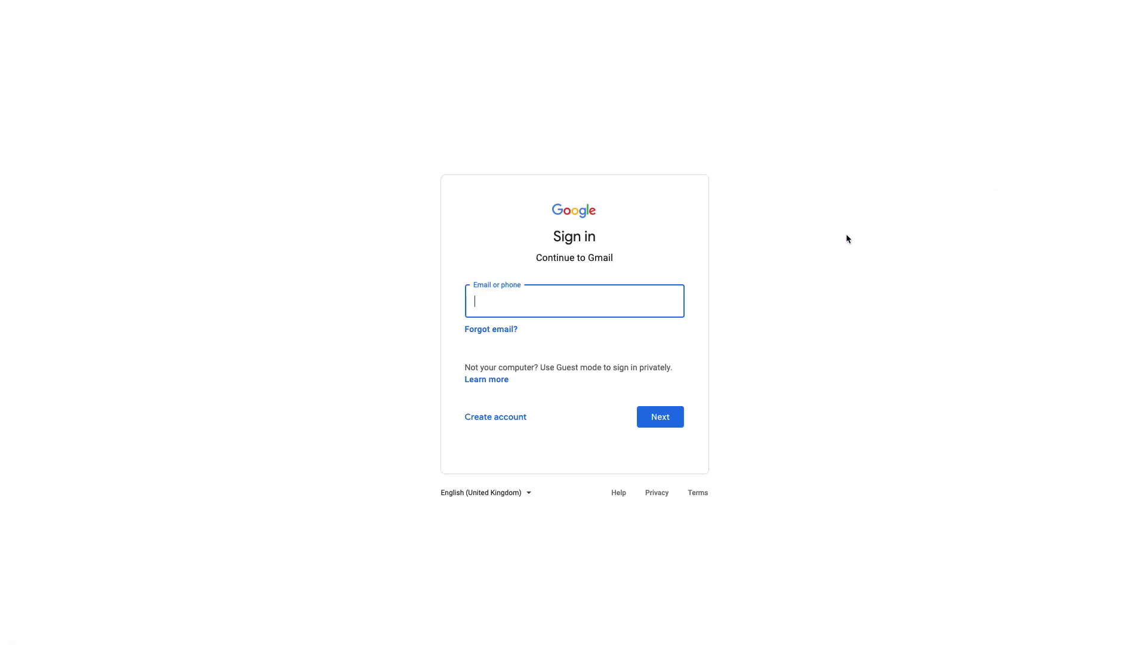
pyautogui.click(570, 302)
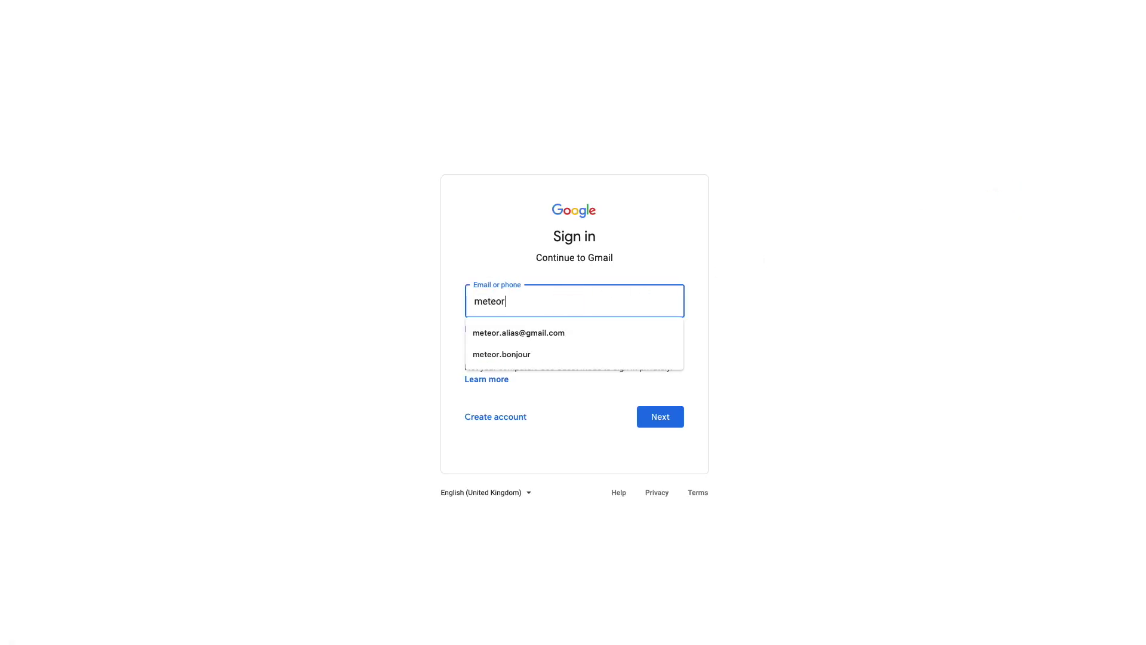
pyautogui.click(590, 333)
pyautogui.click(651, 418)
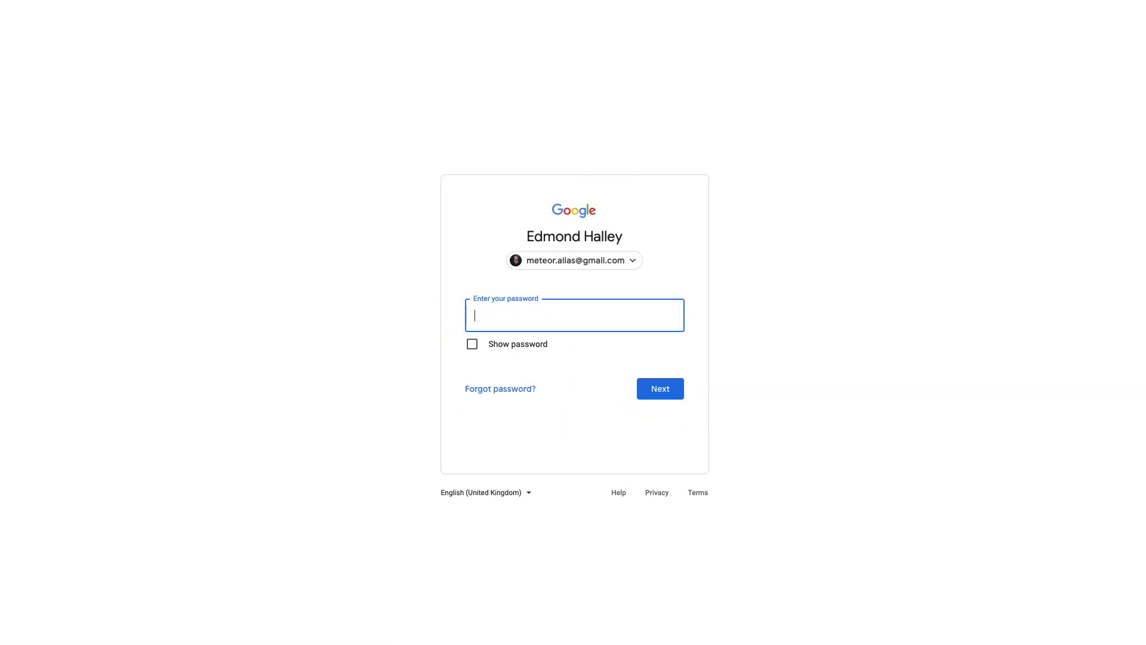
pyautogui.click(531, 317)
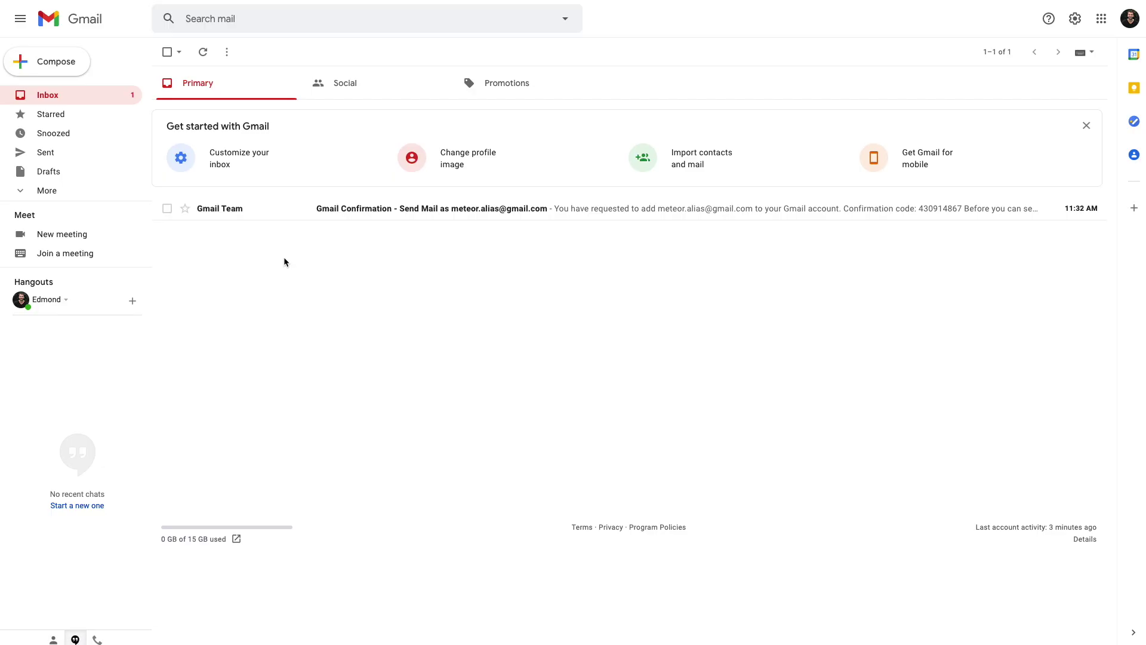
# Step: Open the Send Mail confirmation email, follow its link, and confirm sending as the alias
pyautogui.click(257, 213)
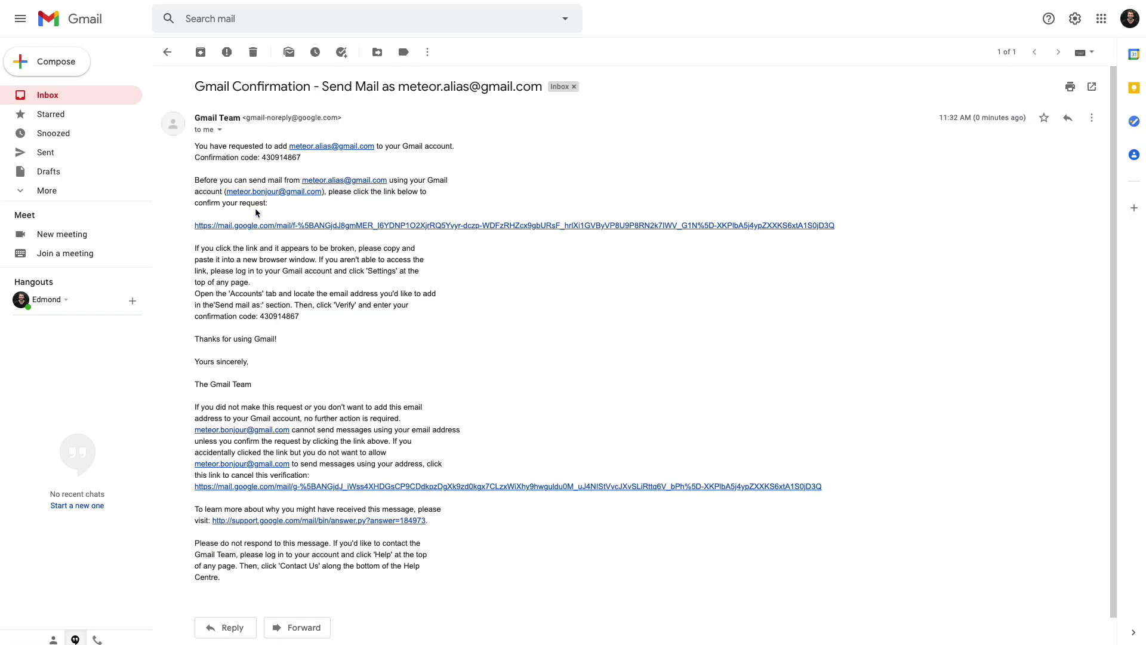
pyautogui.moveTo(399, 87); pyautogui.dragTo(541, 89)
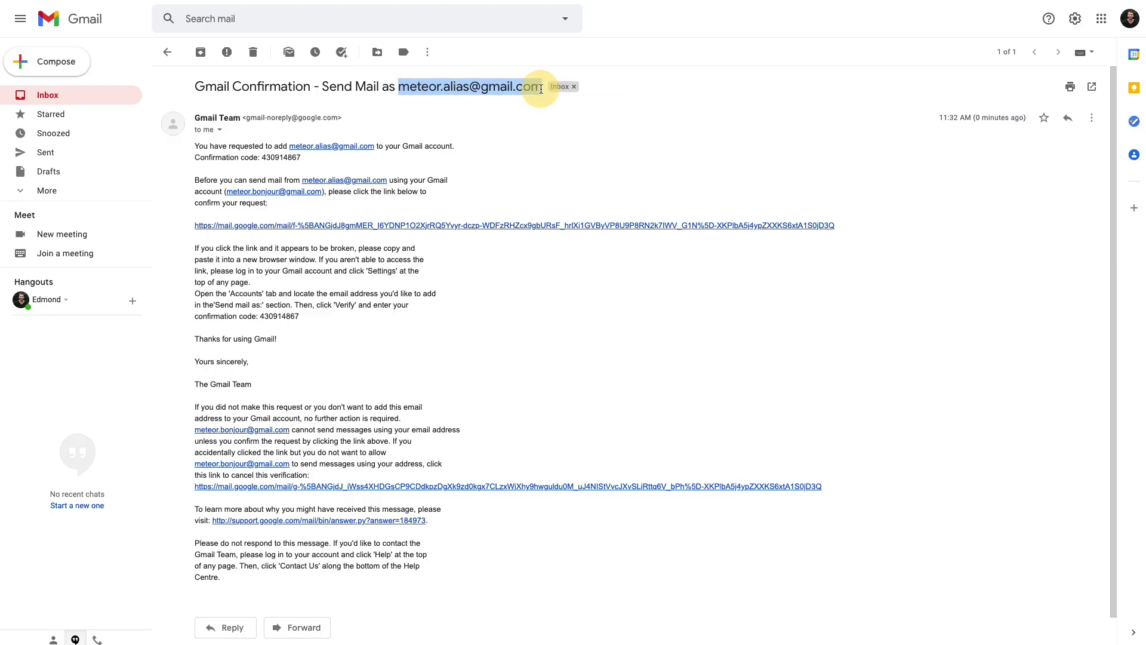
pyautogui.click(327, 225)
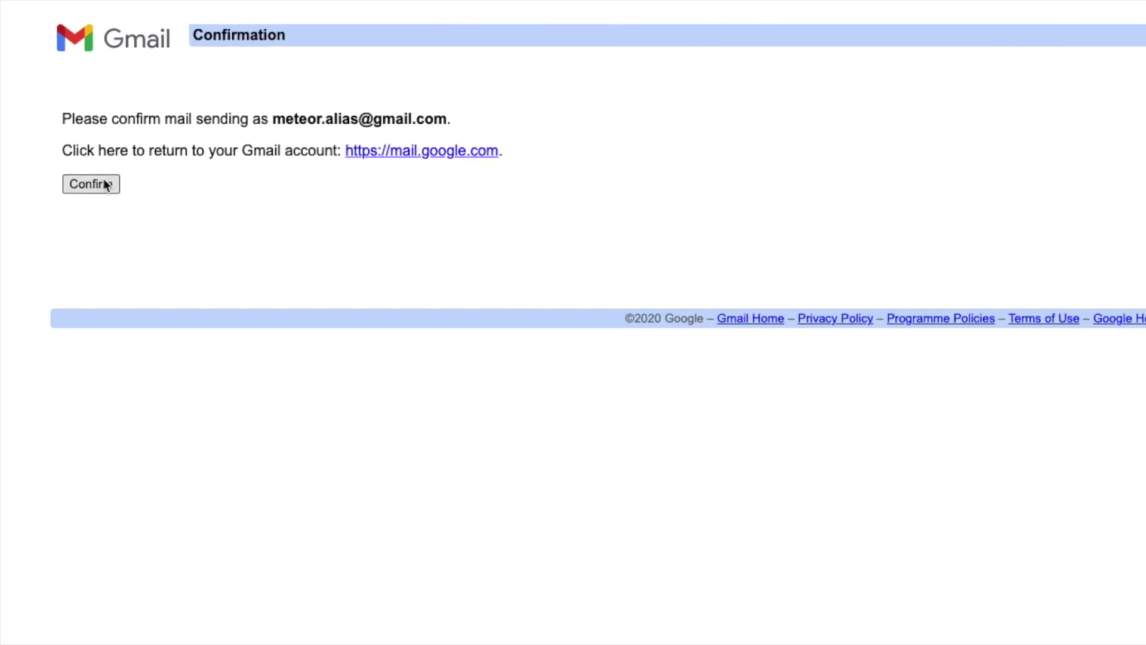
pyautogui.click(107, 195)
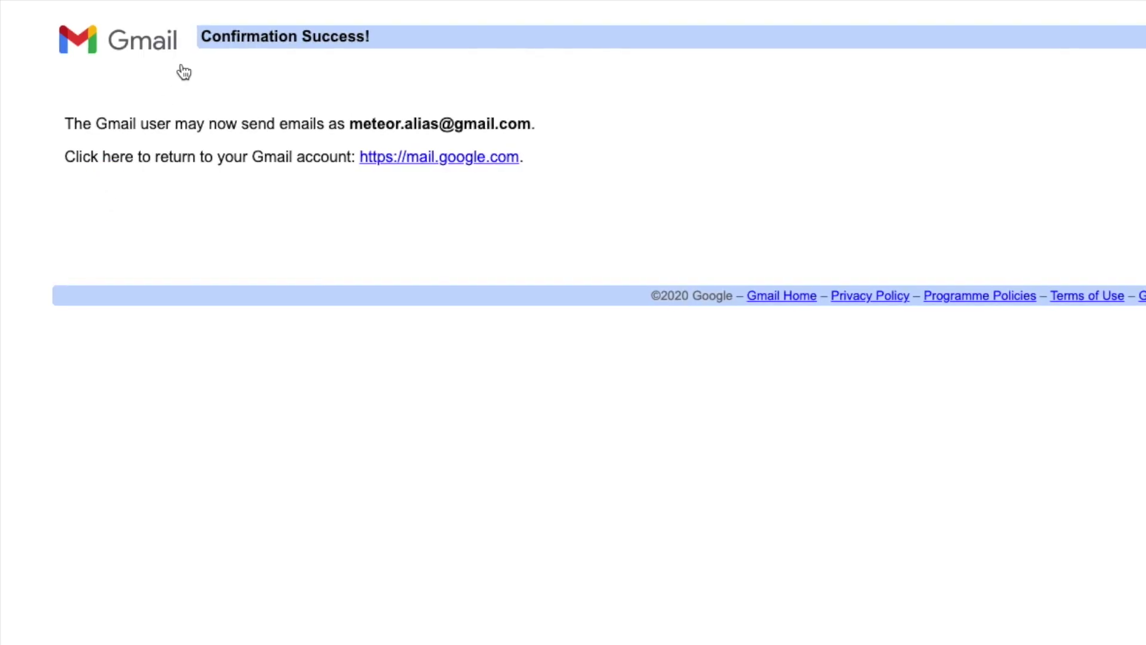
pyautogui.moveTo(201, 36); pyautogui.dragTo(440, 48)
pyautogui.click(438, 44)
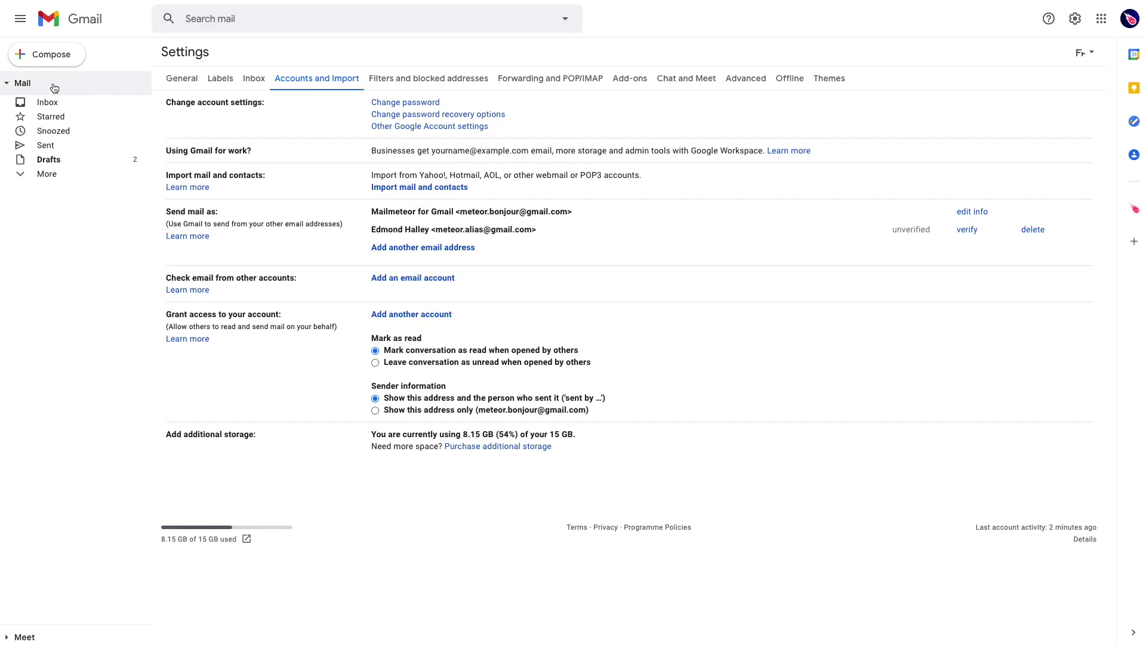
# Step: Switch to the main account's Accounts and Import settings and check the alias is verified
pyautogui.click(86, 22)
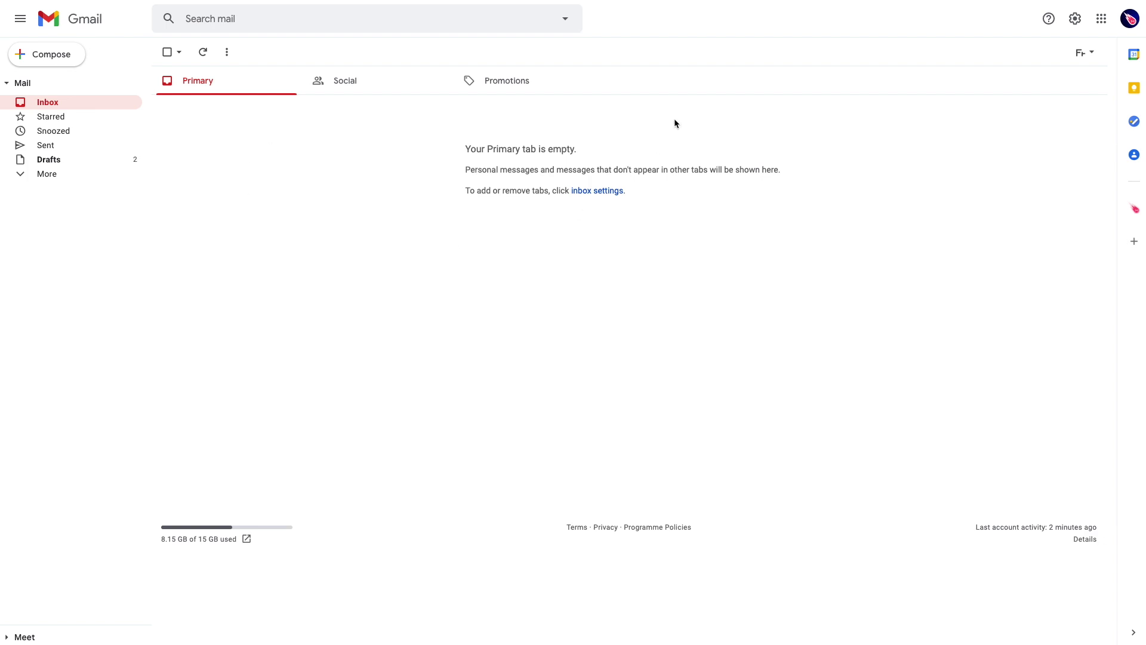
pyautogui.click(1075, 20)
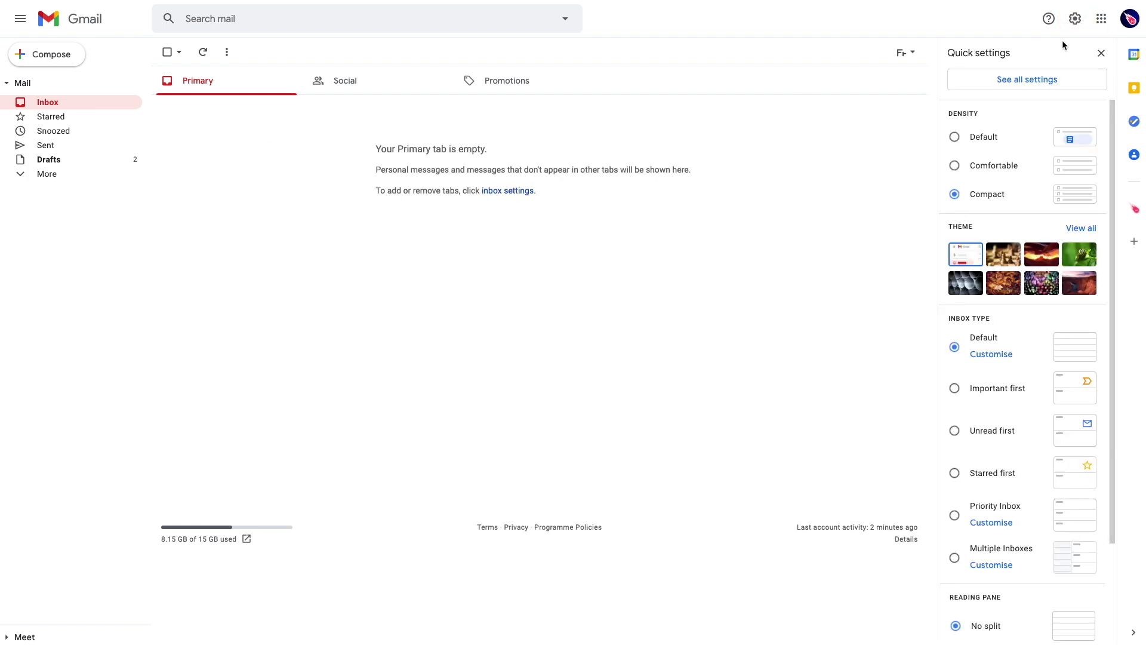
pyautogui.click(1027, 80)
pyautogui.click(297, 80)
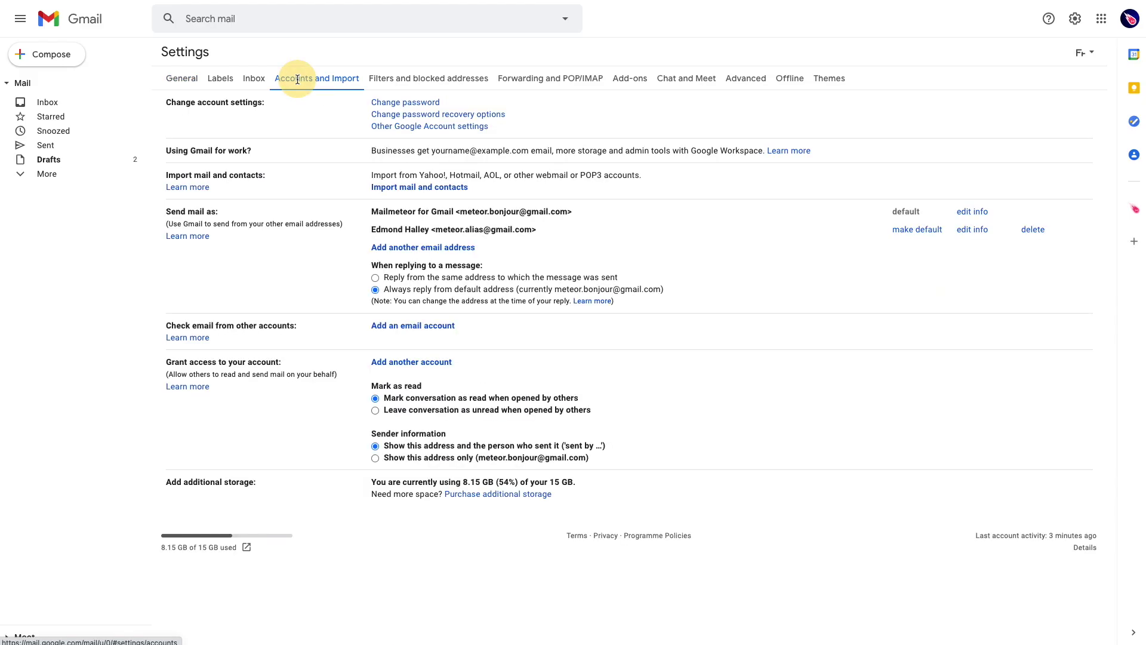
pyautogui.moveTo(372, 231); pyautogui.dragTo(561, 230)
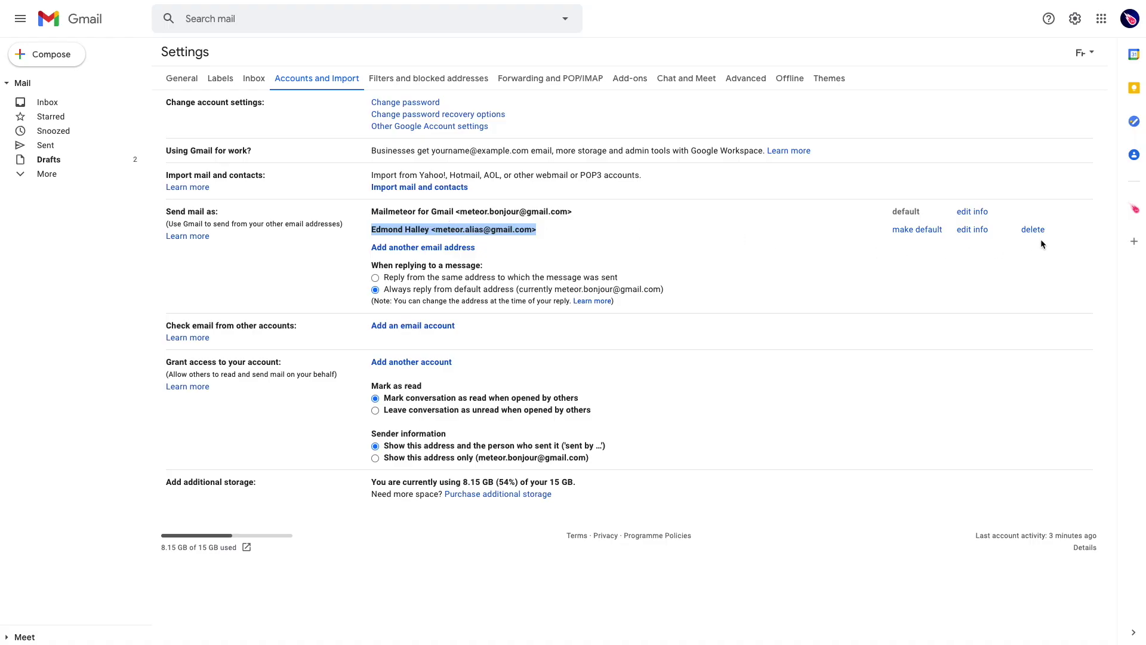
pyautogui.click(44, 54)
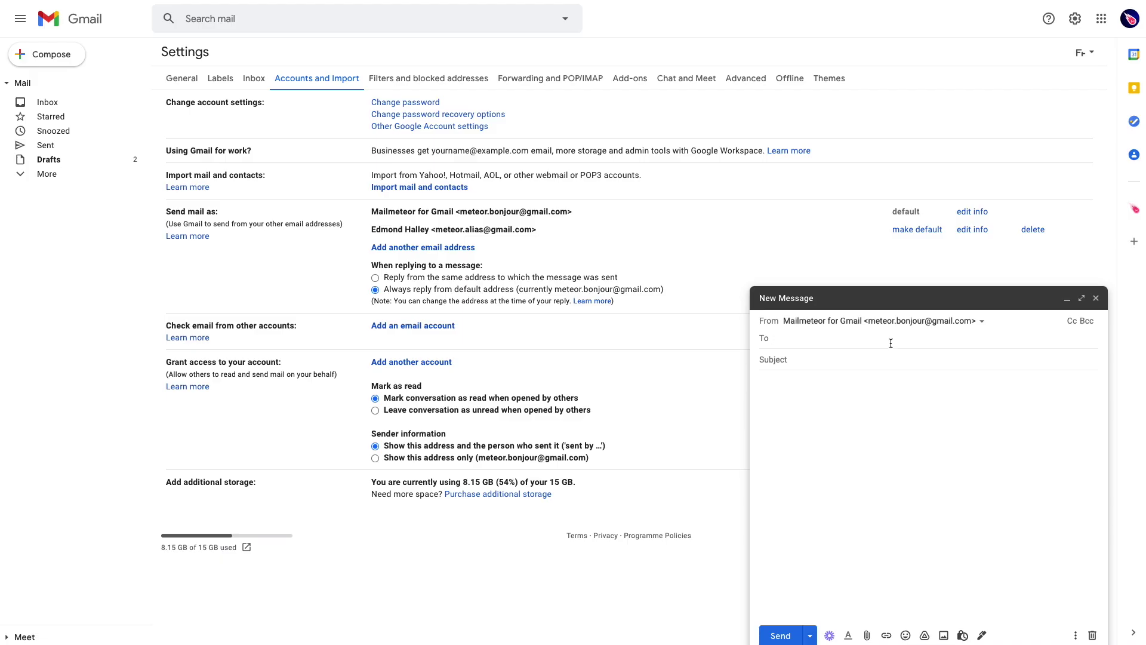
# Step: Choose the alias address as the sender in the new message's From dropdown
pyautogui.click(888, 321)
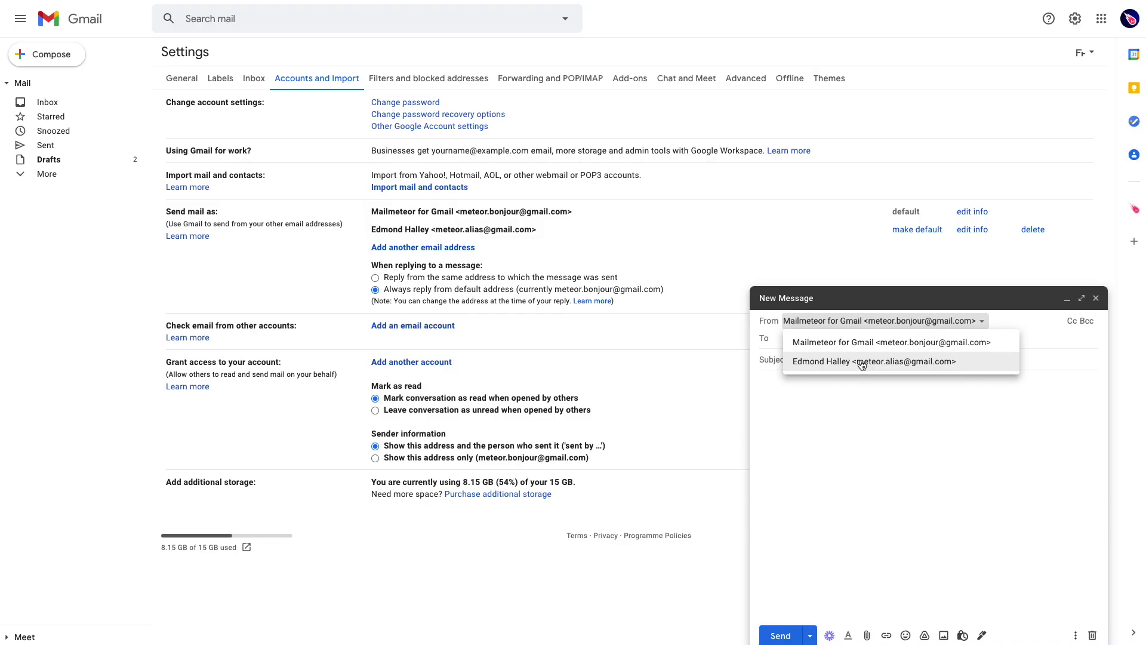
pyautogui.click(971, 446)
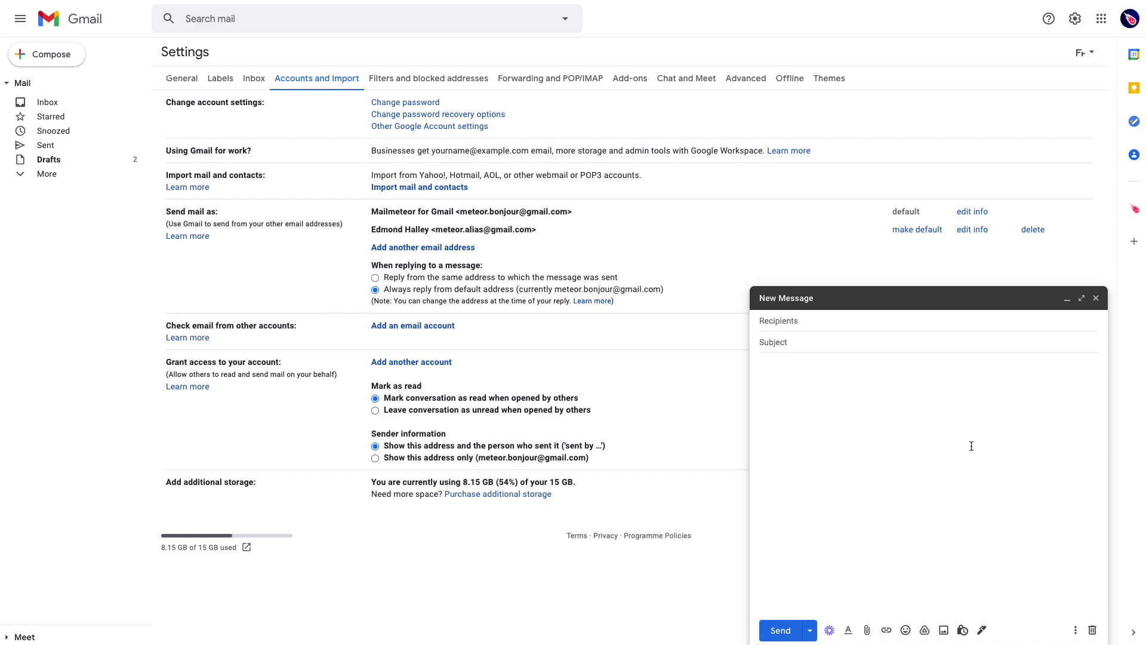